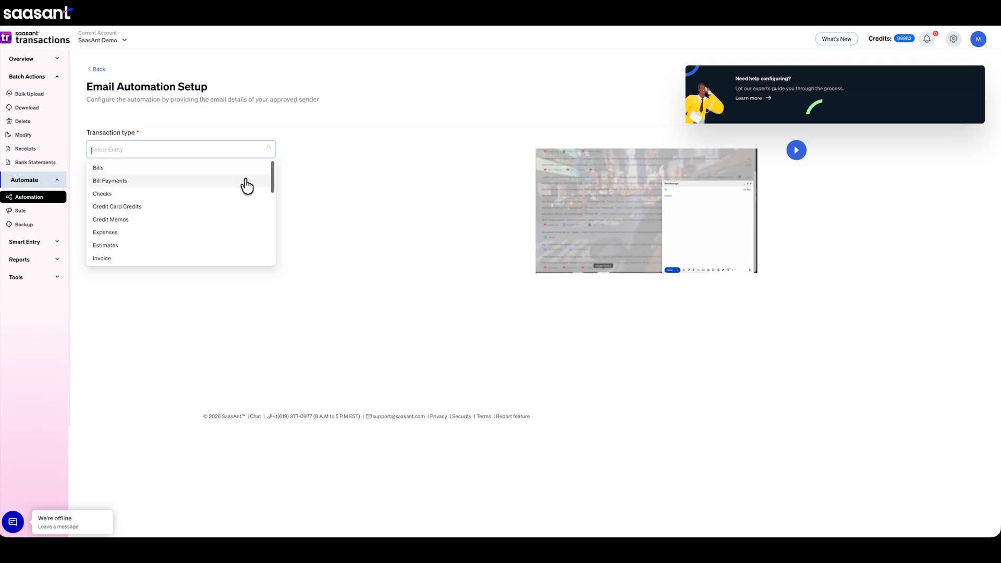
Set the email automation's transaction type to Checks and continue to file mapping with the approved sender's email address.
left_click(244, 194)
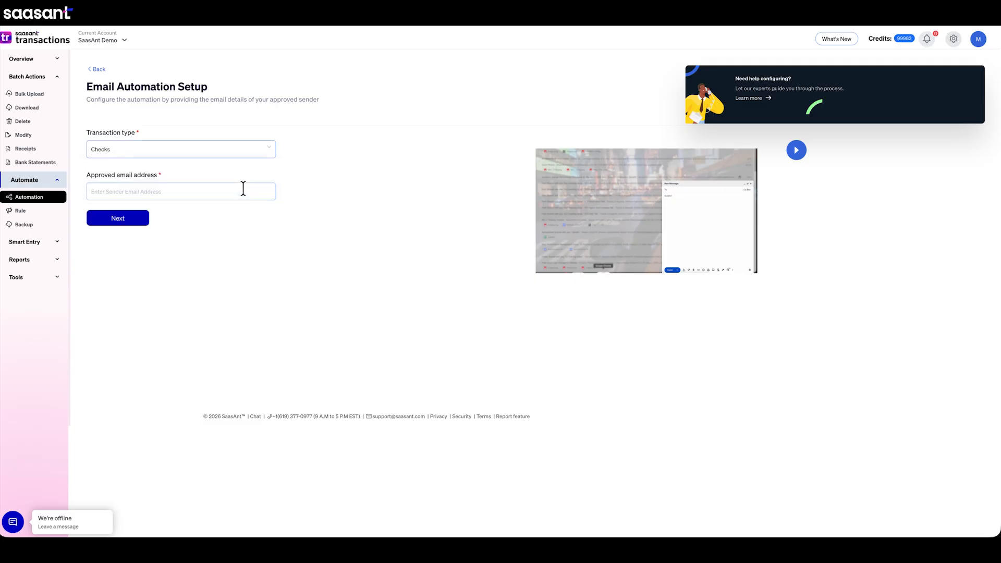
left_click(129, 222)
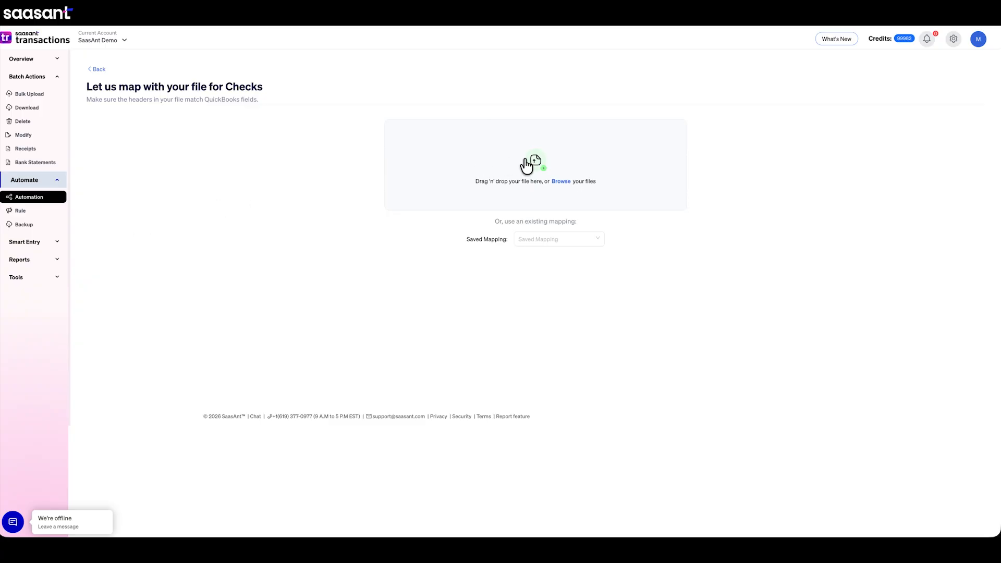
Apply the saved Auto Default Mapping to the Checks fields, check the field mappings and continue to the automation review.
left_click(588, 243)
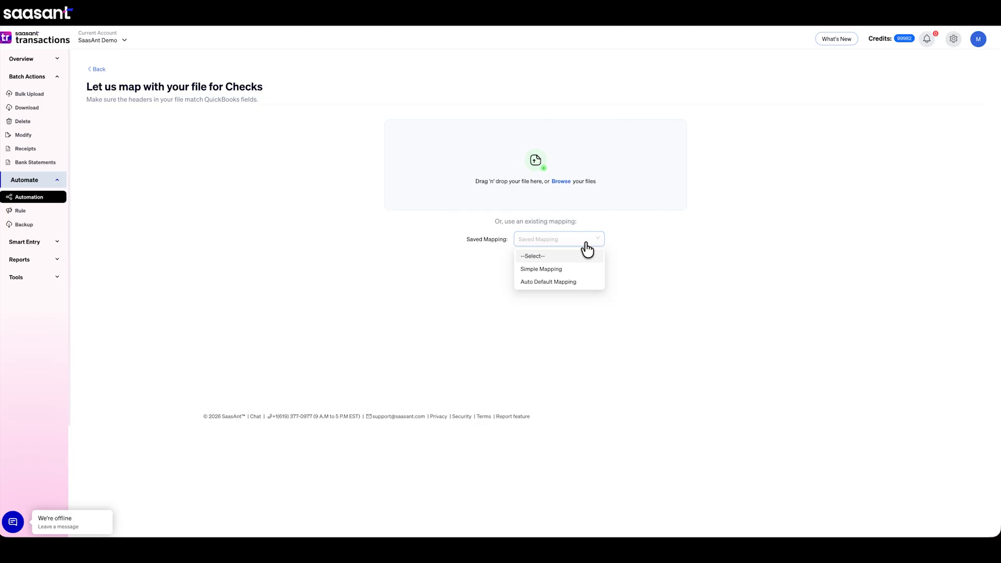
left_click(564, 282)
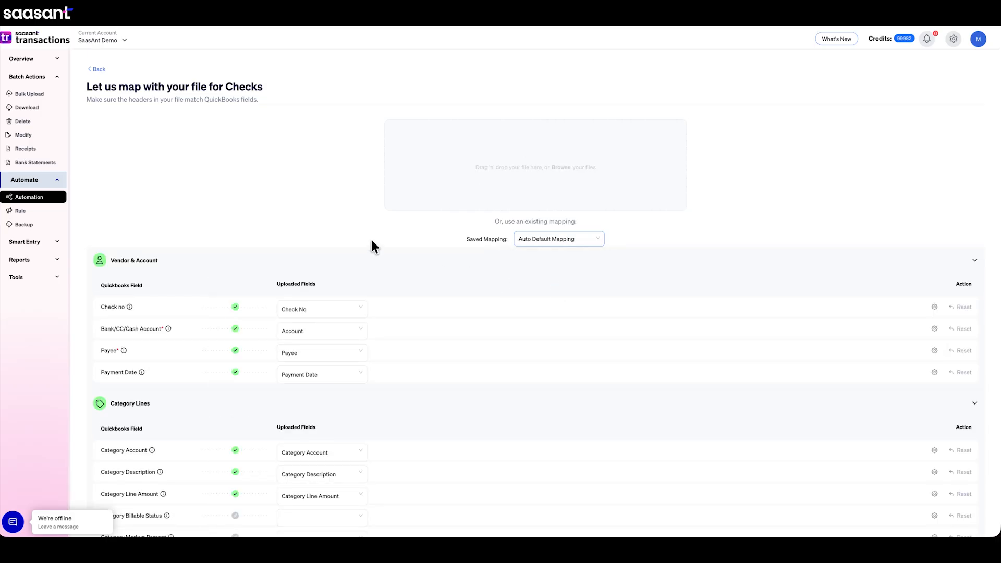
scroll(370, 230, "down", 1)
scroll(370, 228, "down", 4)
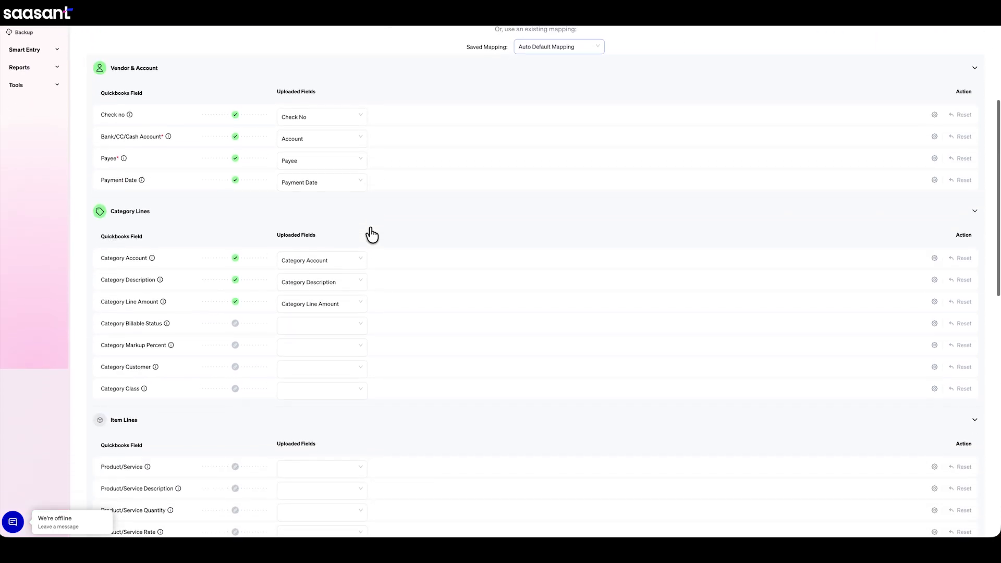
scroll(372, 234, "down", 1)
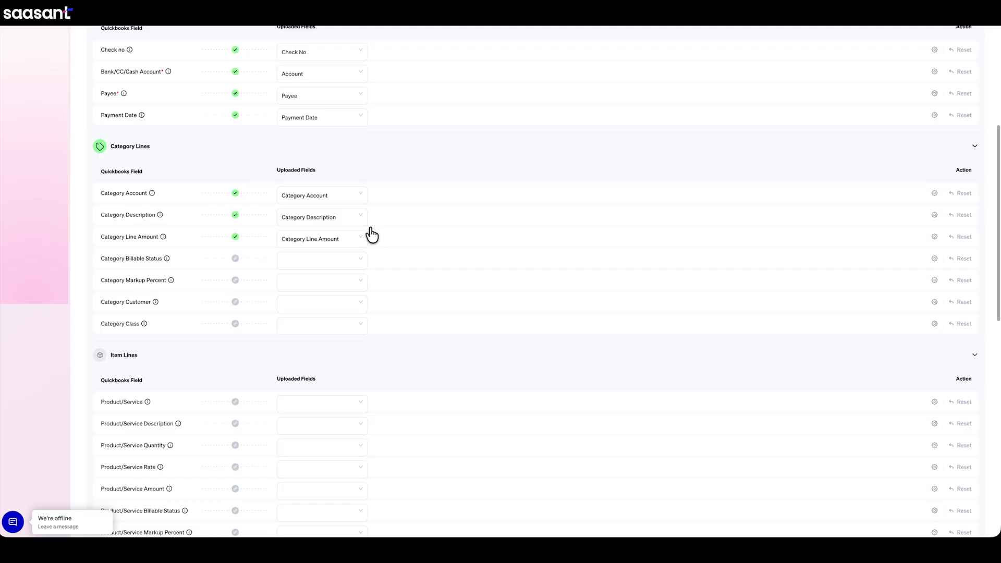
scroll(372, 235, "down", 2)
scroll(372, 234, "down", 5)
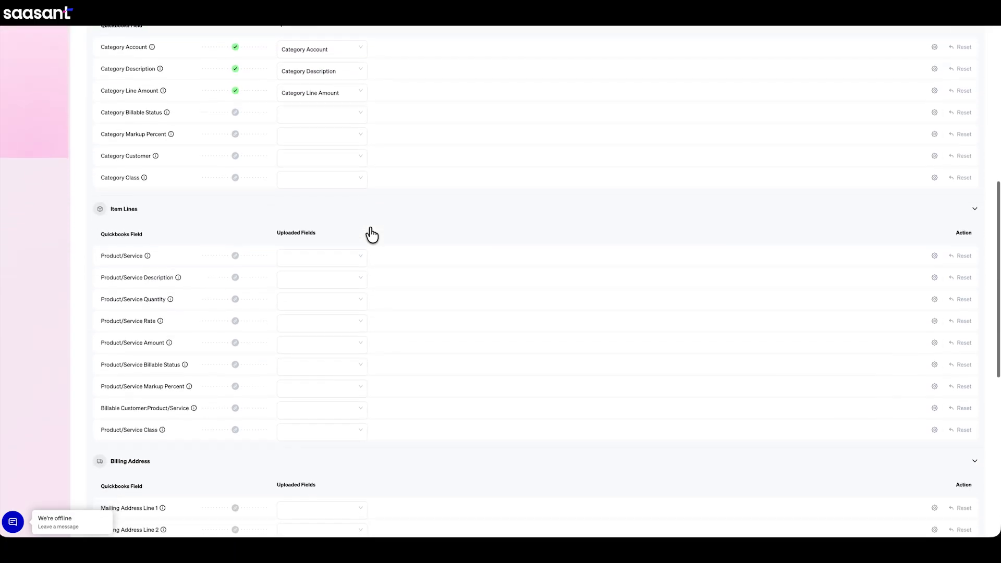
scroll(372, 235, "down", 1)
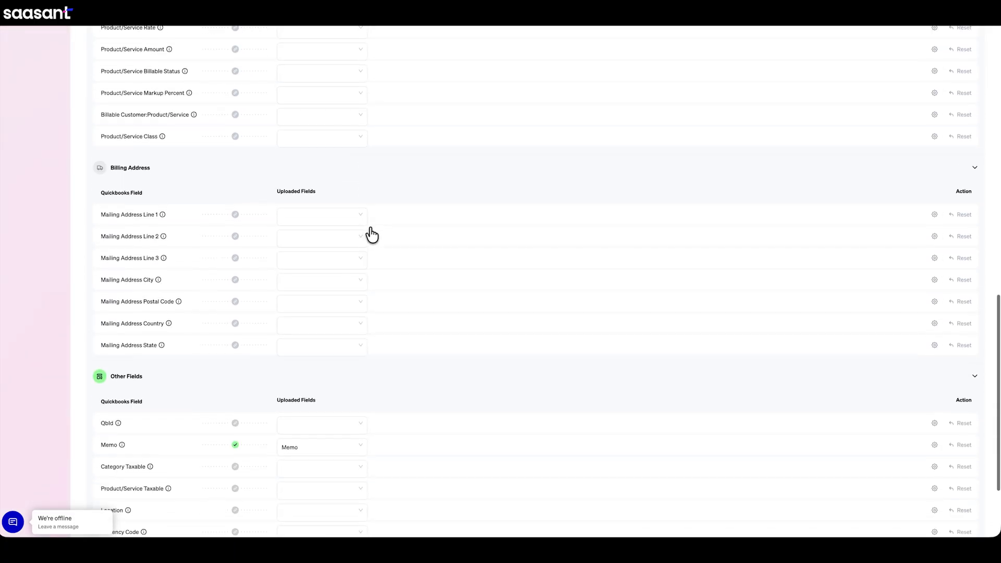
scroll(371, 235, "down", 2)
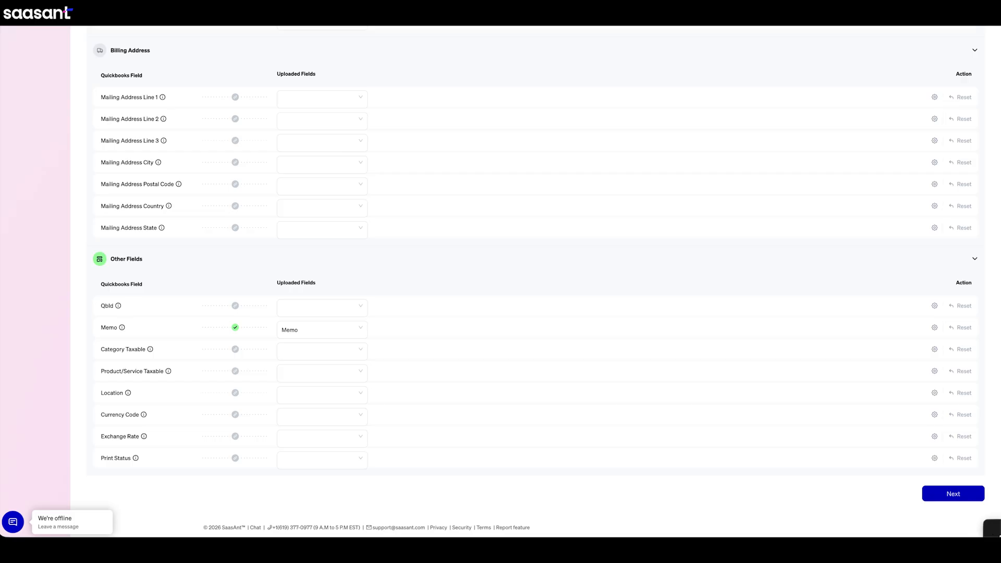
left_click(955, 496)
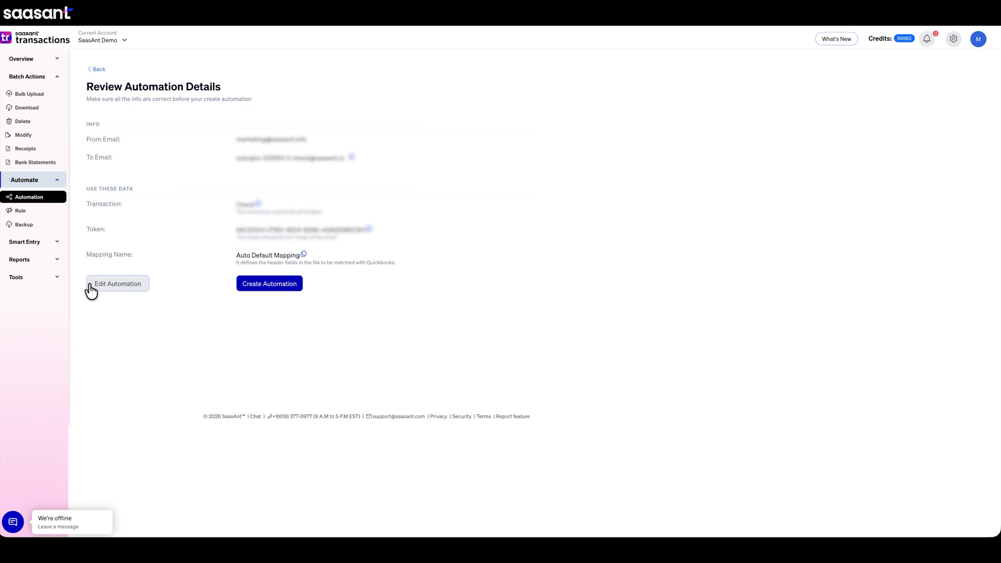
Create the Checks email automation from the reviewed details and finish the setup.
left_click(270, 286)
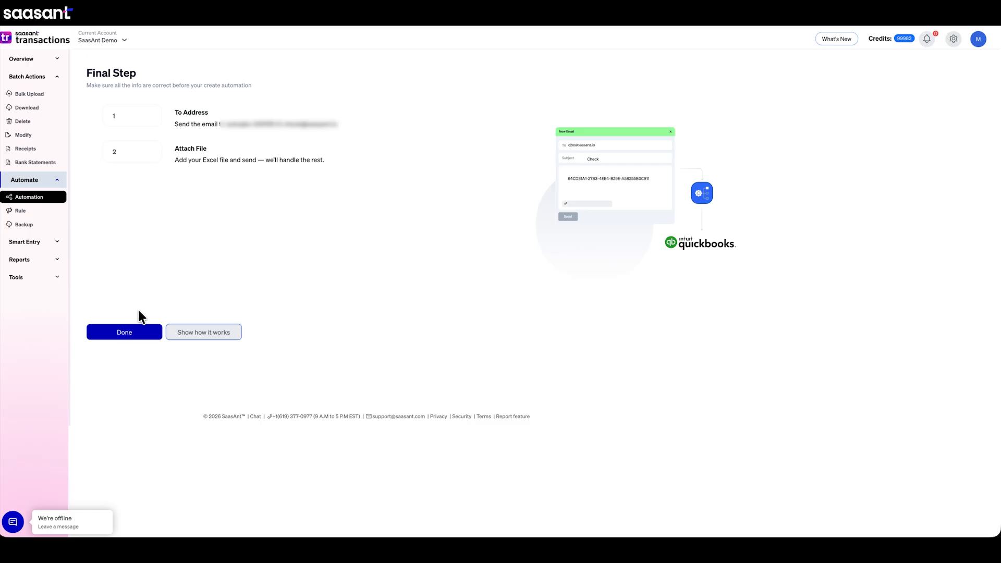
left_click(128, 333)
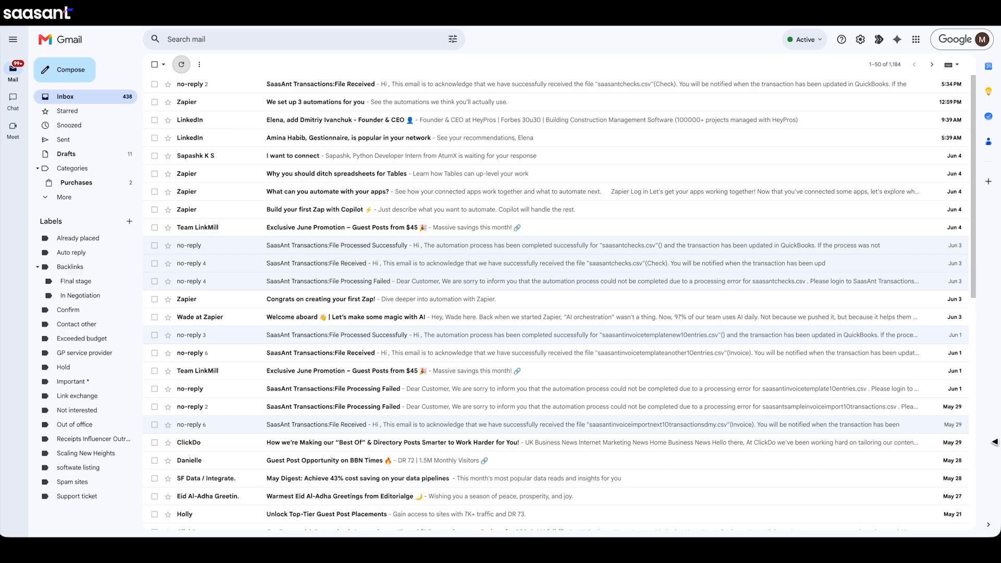
In Gmail, compose a new email addressed to the automation's receiving email address.
left_click(68, 69)
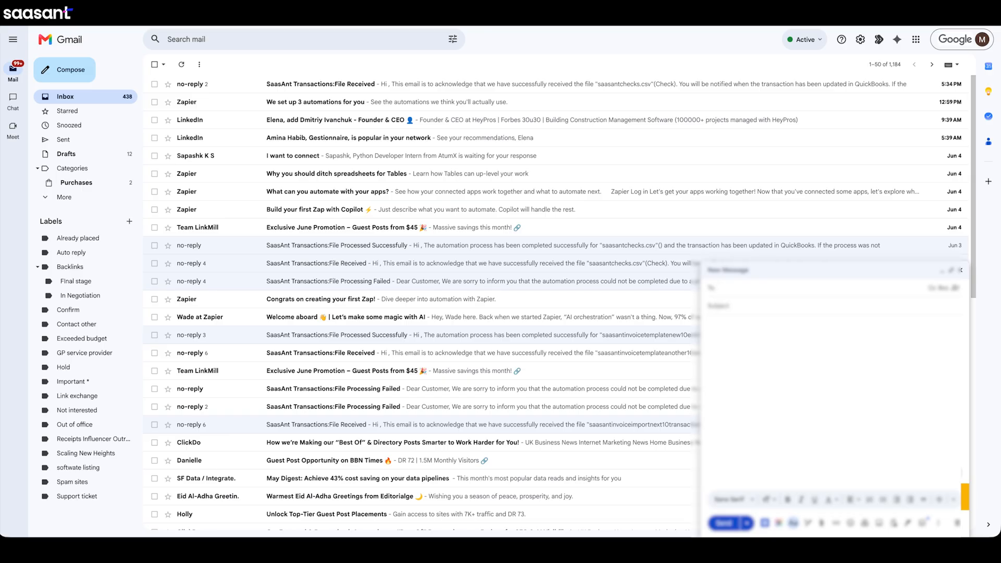
key("super+v")
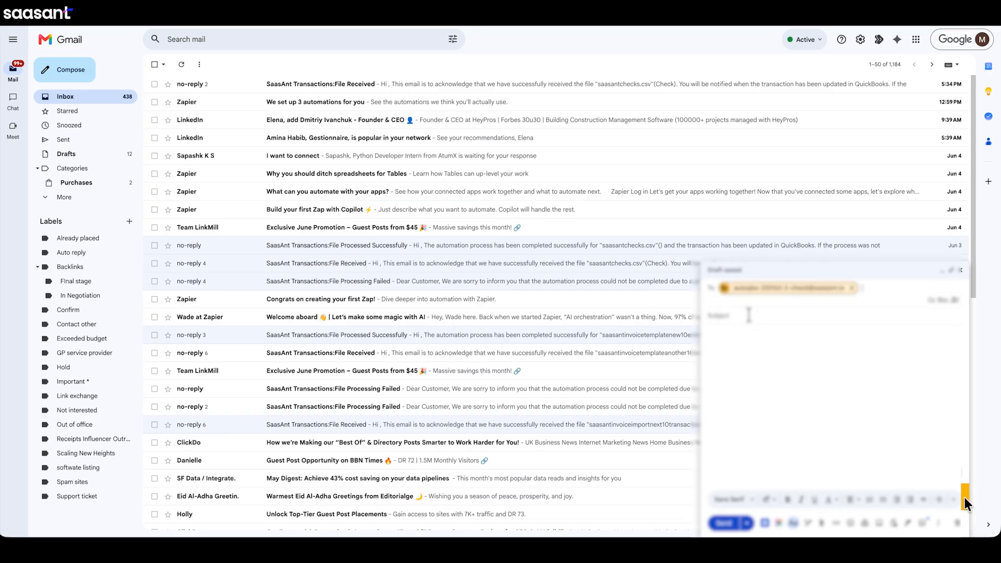
left_click(750, 315)
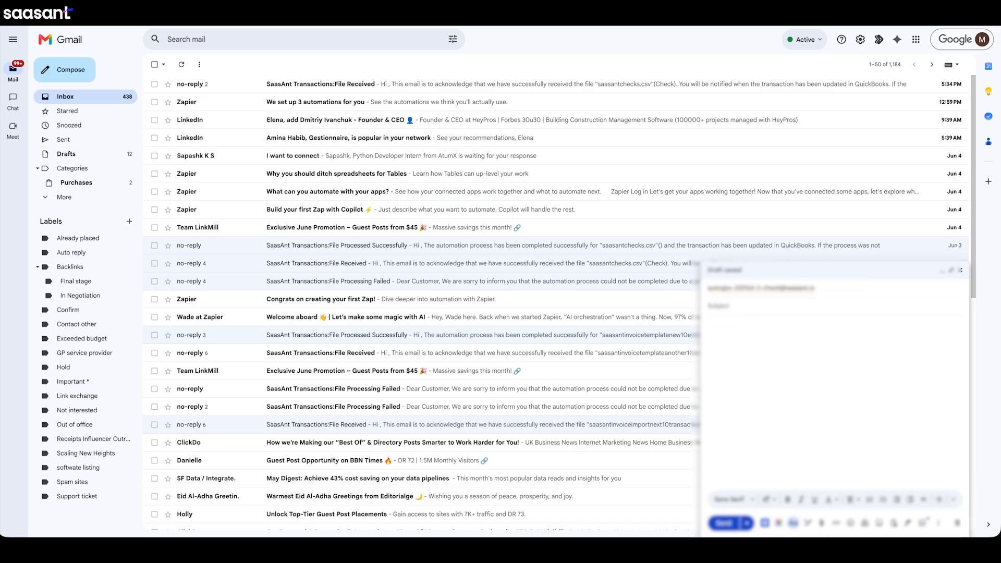
Attach the emailchecks.csv file to the message and send it.
left_click(822, 524)
left_click(472, 209)
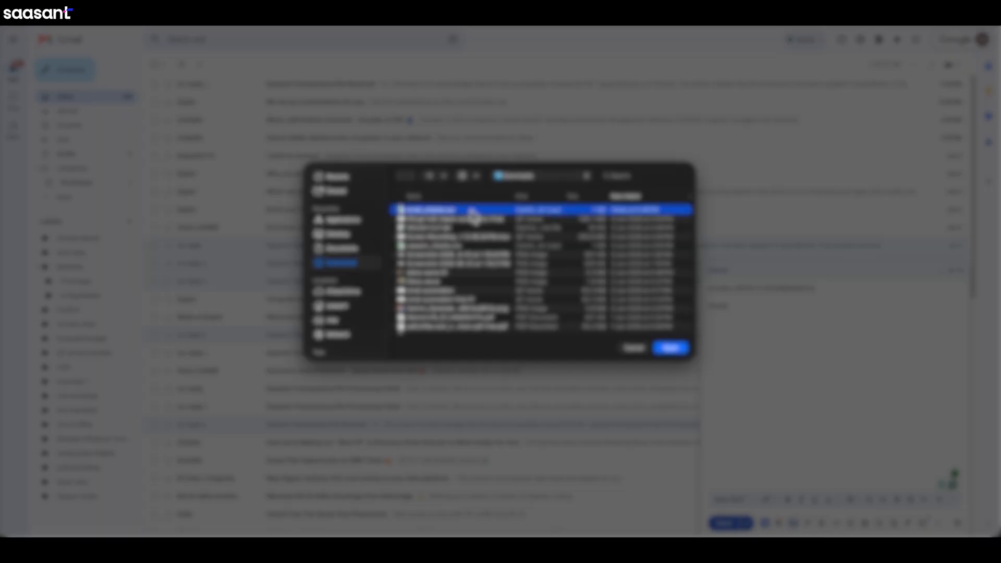
left_click(669, 348)
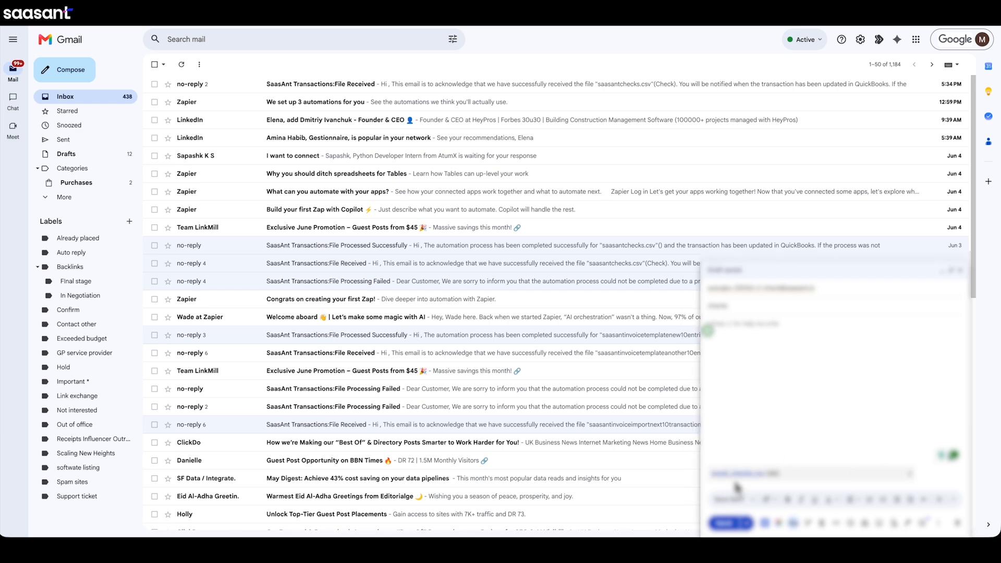
left_click(722, 524)
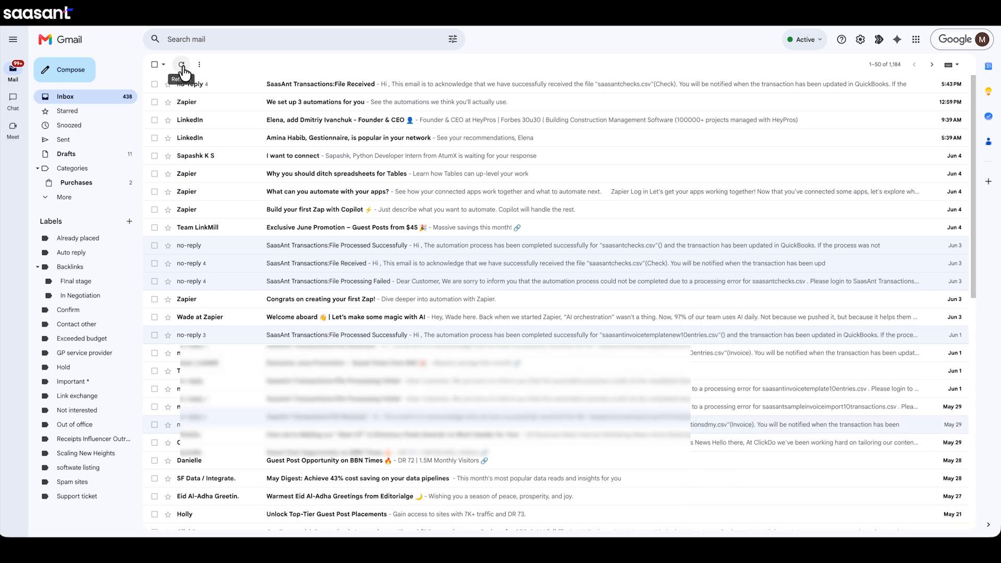
Read the full acknowledgement in the newest SaasAnt Transactions File Received conversation, return to the inbox and open its top message.
left_click(313, 85)
left_click(180, 330)
scroll(261, 344, "down", 1)
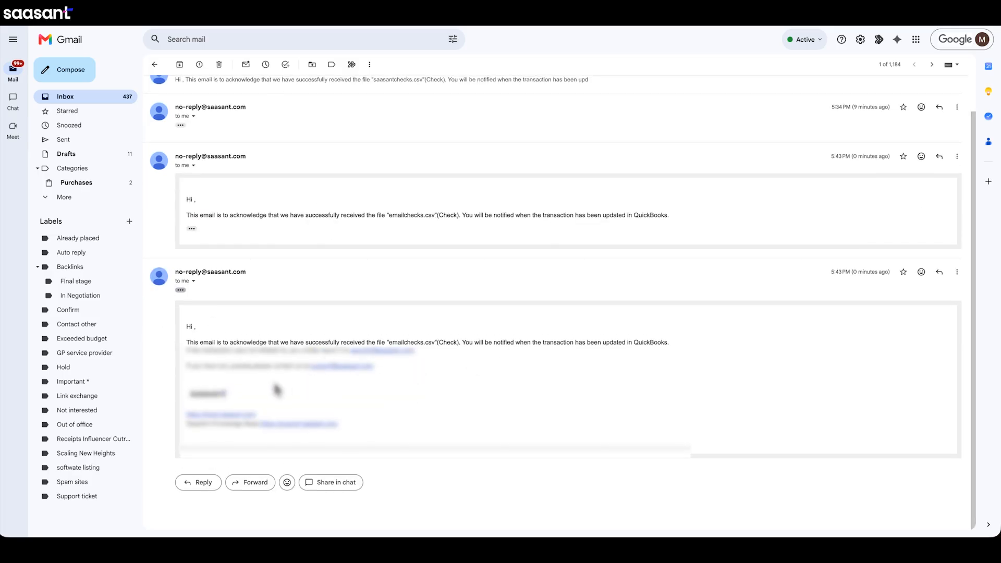
left_click(155, 64)
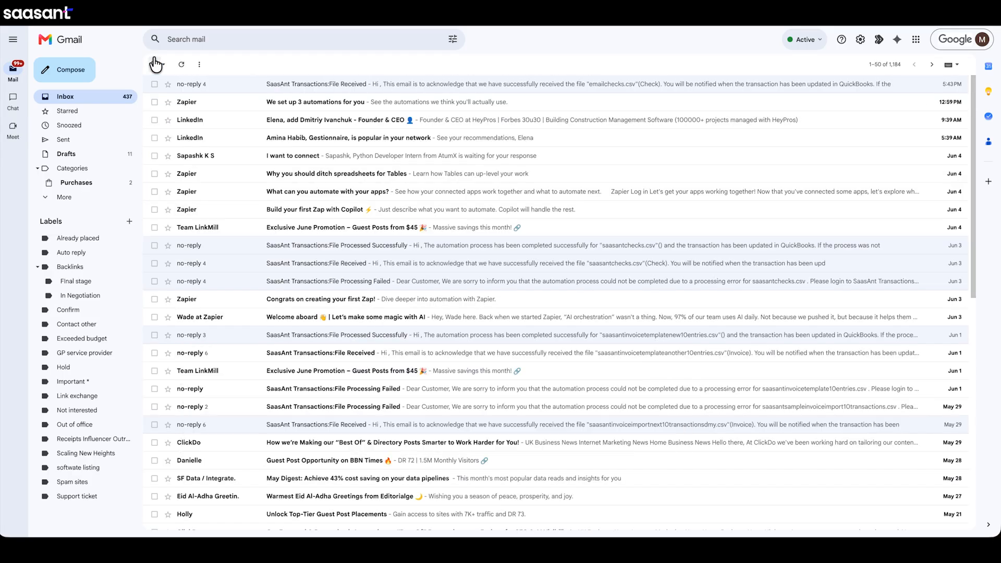
left_click(359, 89)
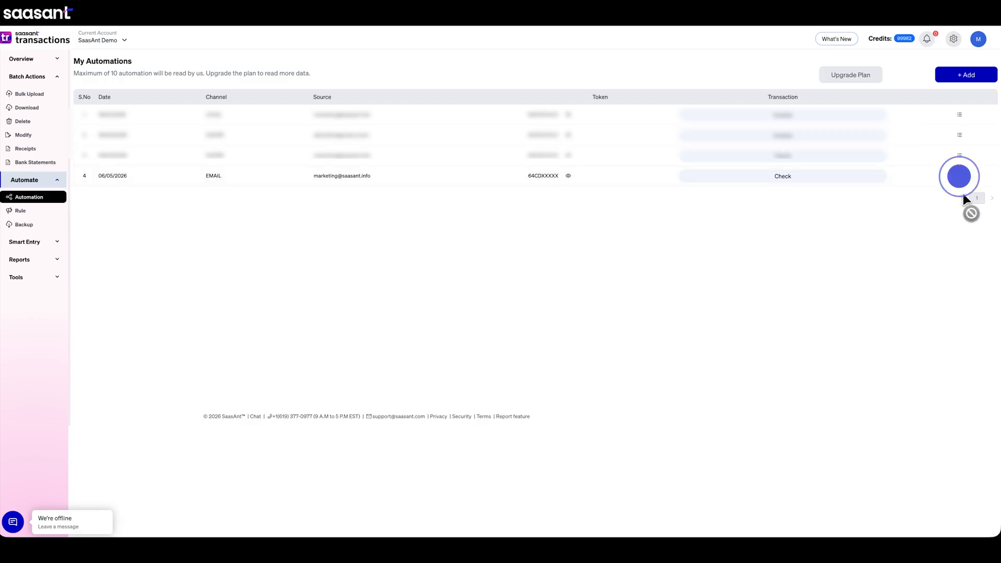
In SaasAnt Transactions, view the status history of the fourth automation and open the import details through its reference ID.
left_click(960, 176)
left_click(923, 249)
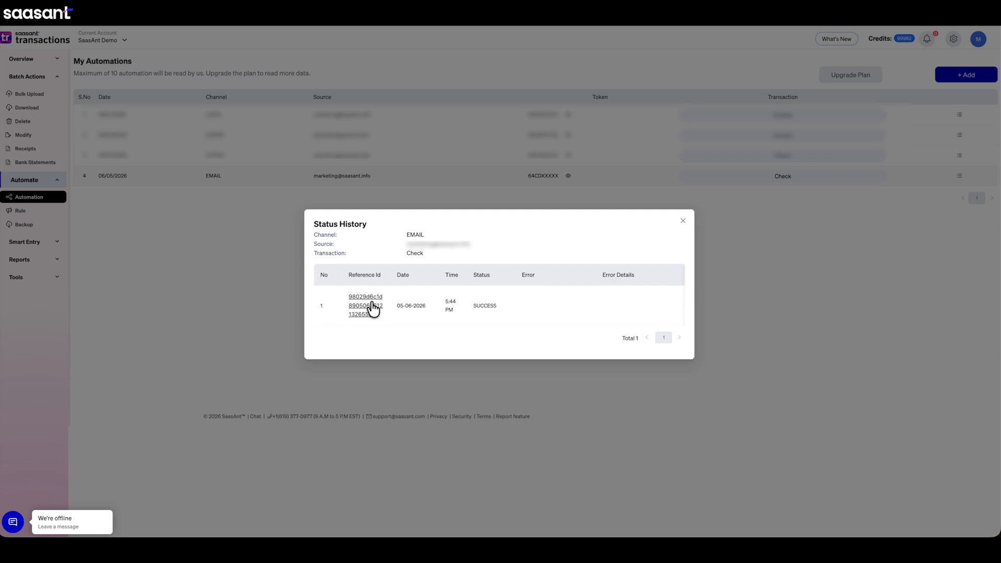
left_click(365, 305)
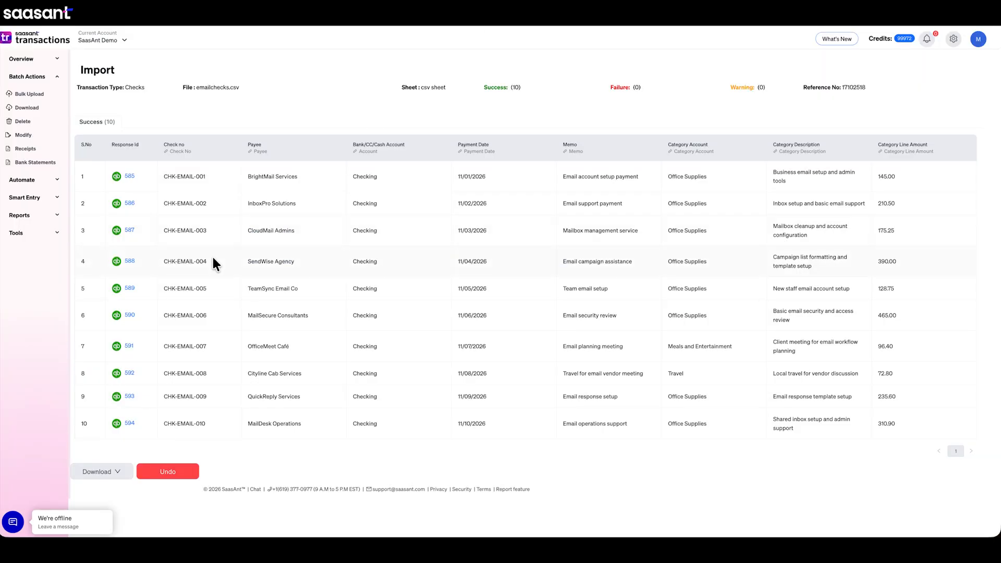
View check CHK-EMAIL-006 in QuickBooks through its response ID and show the import's download format options.
left_click(127, 316)
left_click(116, 470)
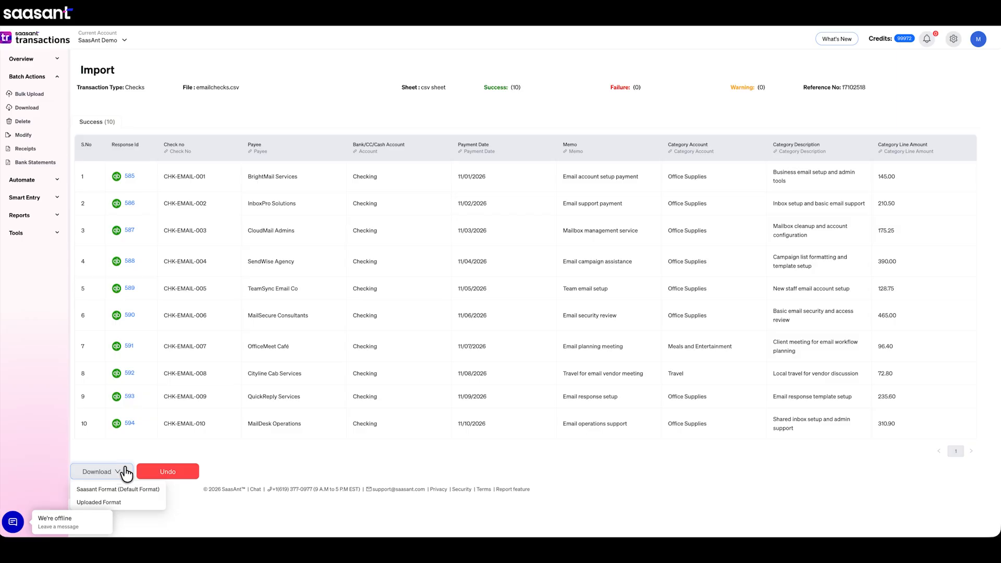